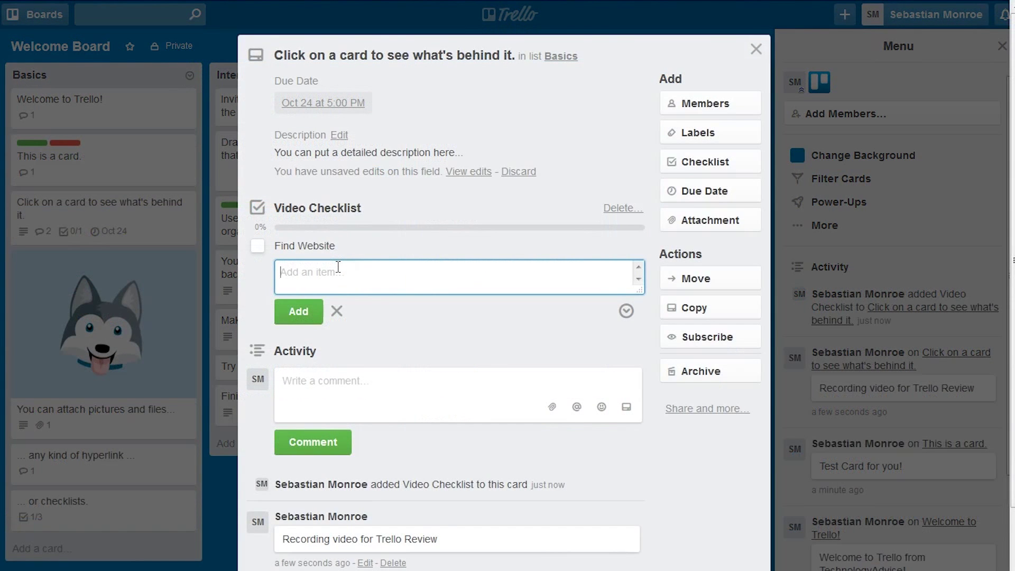
Step: Add 'Get Access to view the GUI' to the Video Checklist, then start another item and a due date
{"action": "type", "text": "Get Access to view the GUI"}
{"action": "key", "text": "Return"}
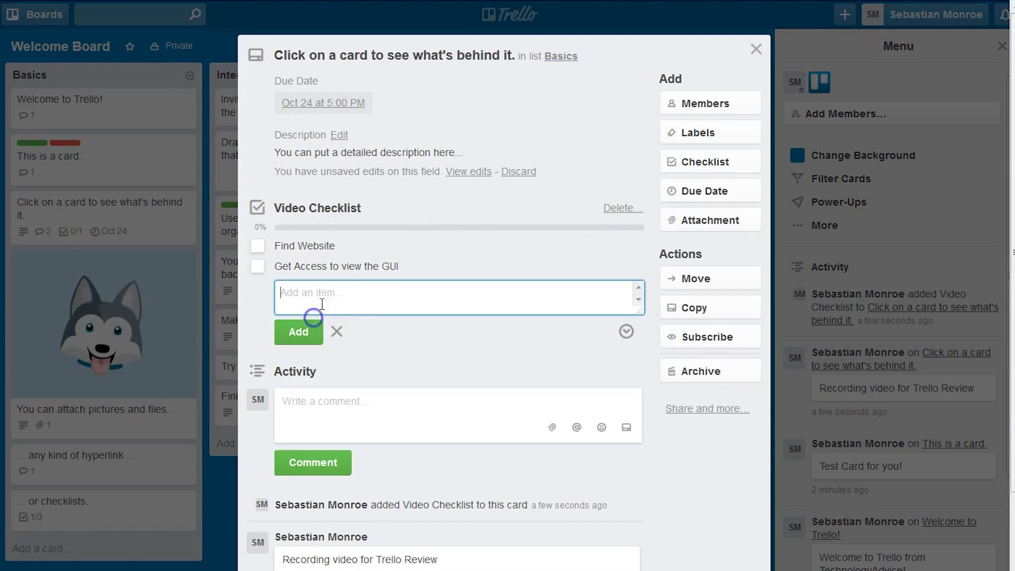
{"action": "type", "text": "Record key moments of the G"}
{"action": "type", "text": "W"}
{"action": "type", "text": "elcom"}
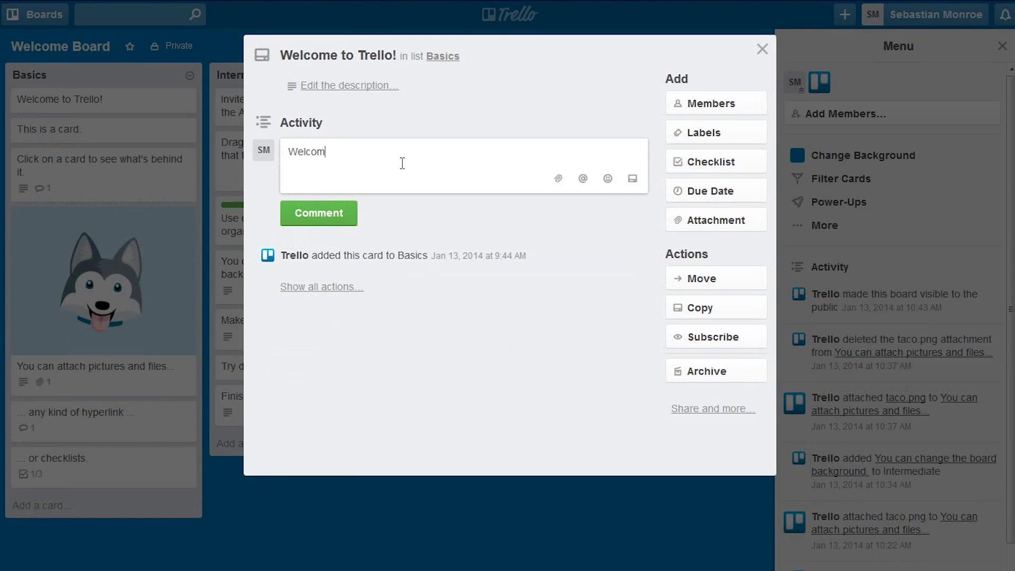
{"action": "left_click", "coordinate": [711, 192]}
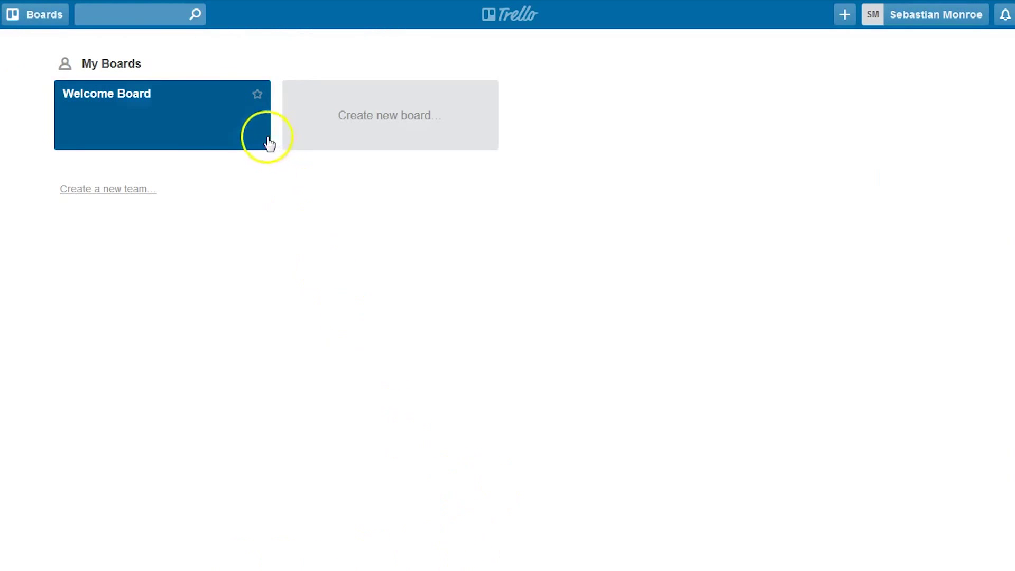
Step: Open the Welcome Board and start a new Backlog card titled 'Trello Road'
{"action": "left_click", "coordinate": [153, 111]}
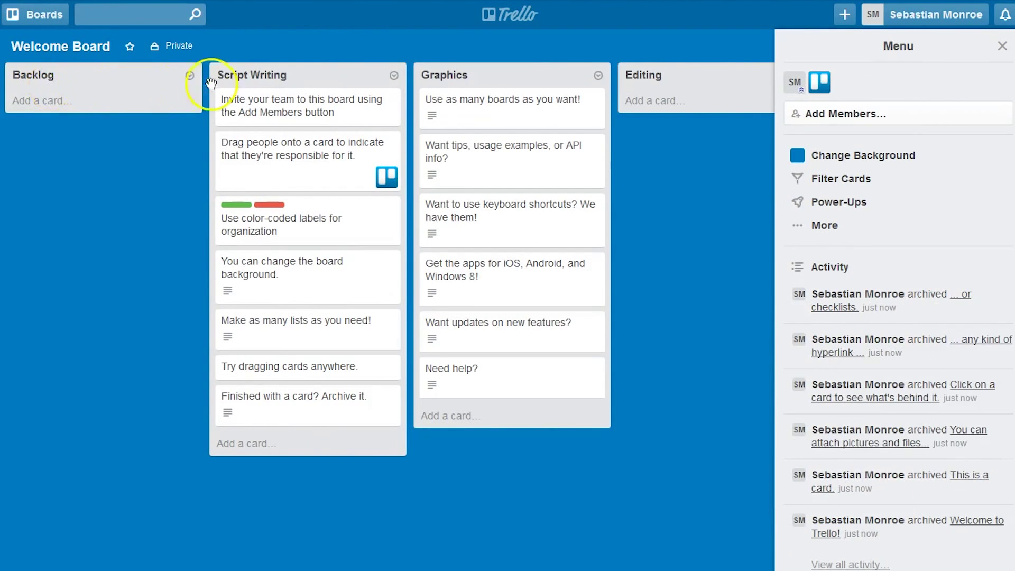
{"action": "left_click", "coordinate": [58, 101]}
{"action": "type", "text": "T"}
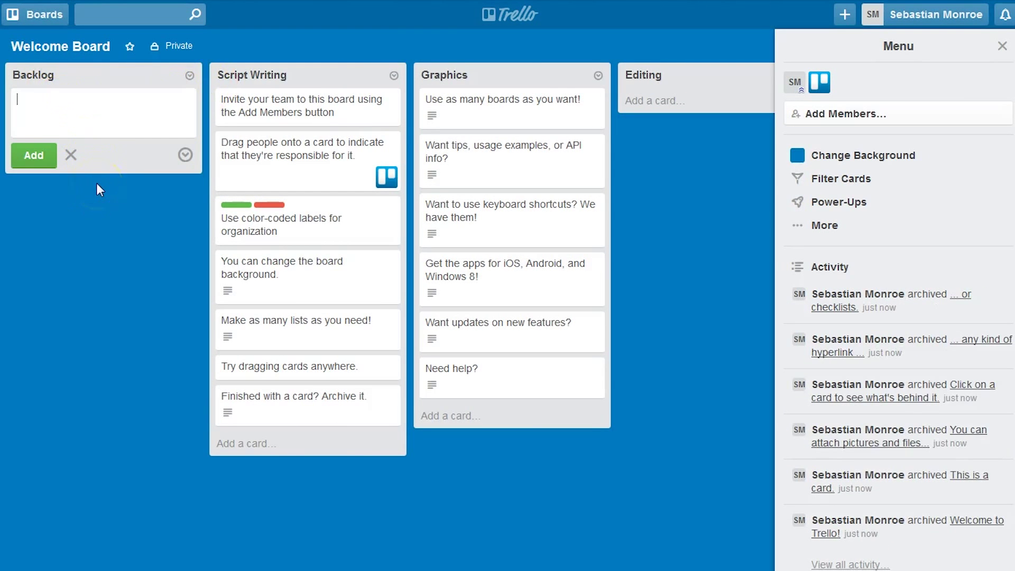
{"action": "type", "text": "rello Ro"}
{"action": "type", "text": "ad"}
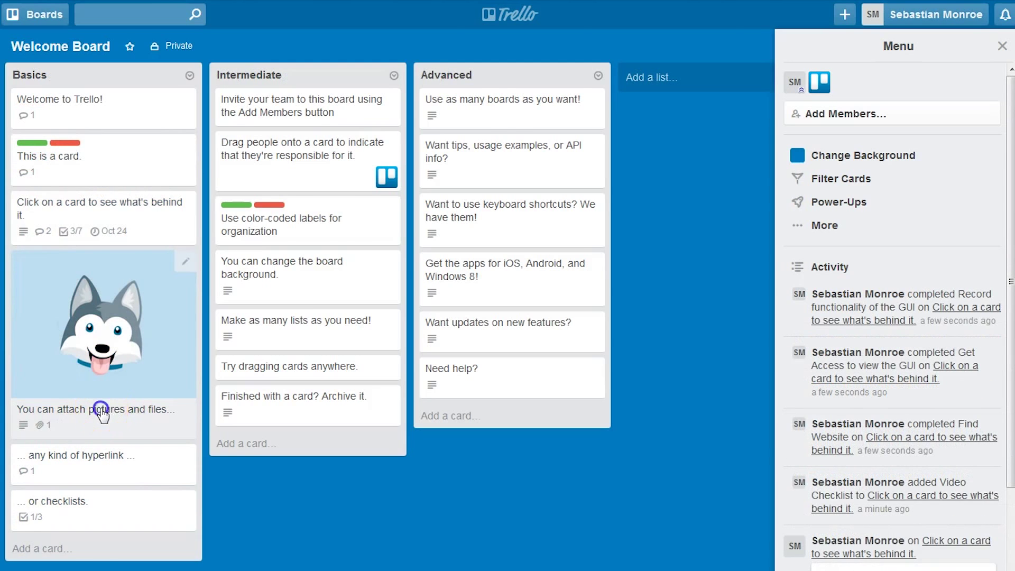
Step: Open the husky picture card, add description text, and begin setting its due date
{"action": "left_click", "coordinate": [103, 413]}
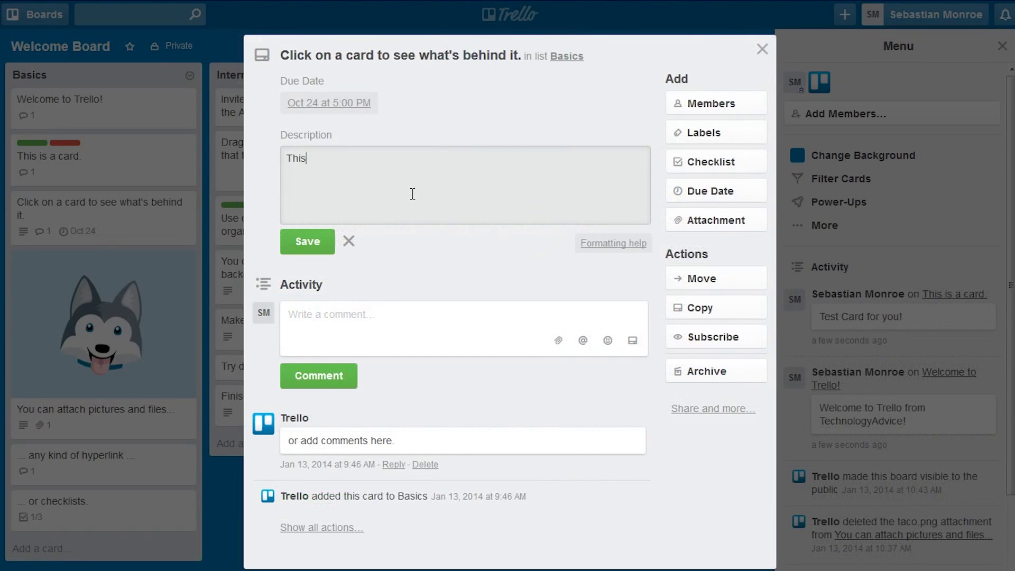
{"action": "type", "text": "is a place to "}
{"action": "type", "text": "pu"}
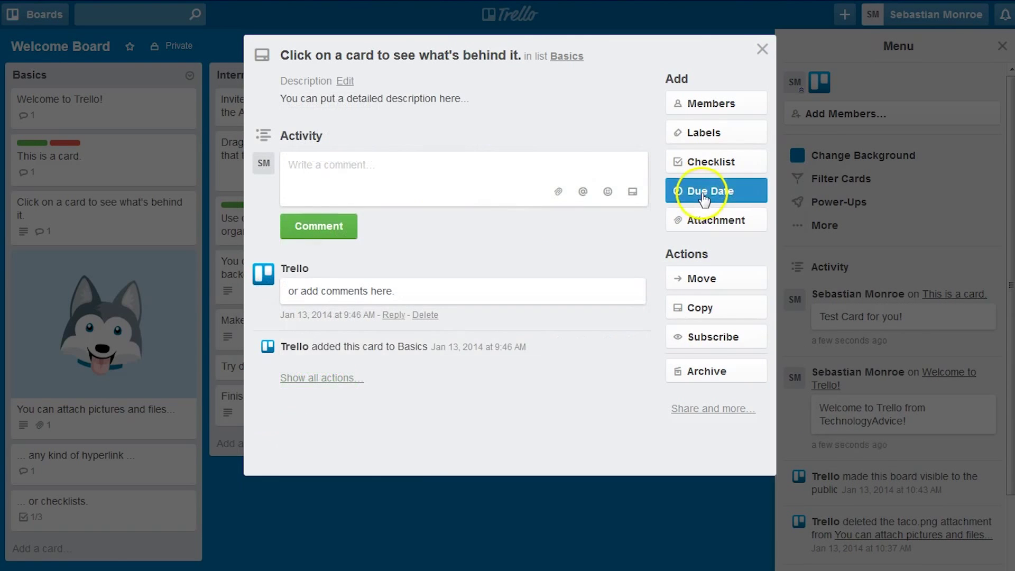
{"action": "left_click", "coordinate": [705, 194]}
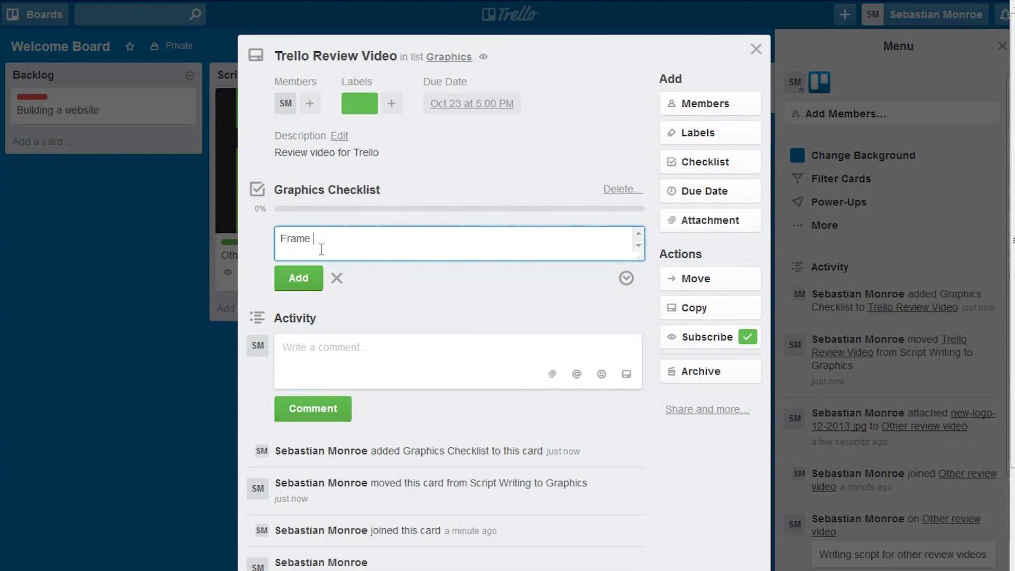
Step: Add checklist items Frame 1 through Frame 5
{"action": "type", "text": "1"}
{"action": "key", "text": "Return"}
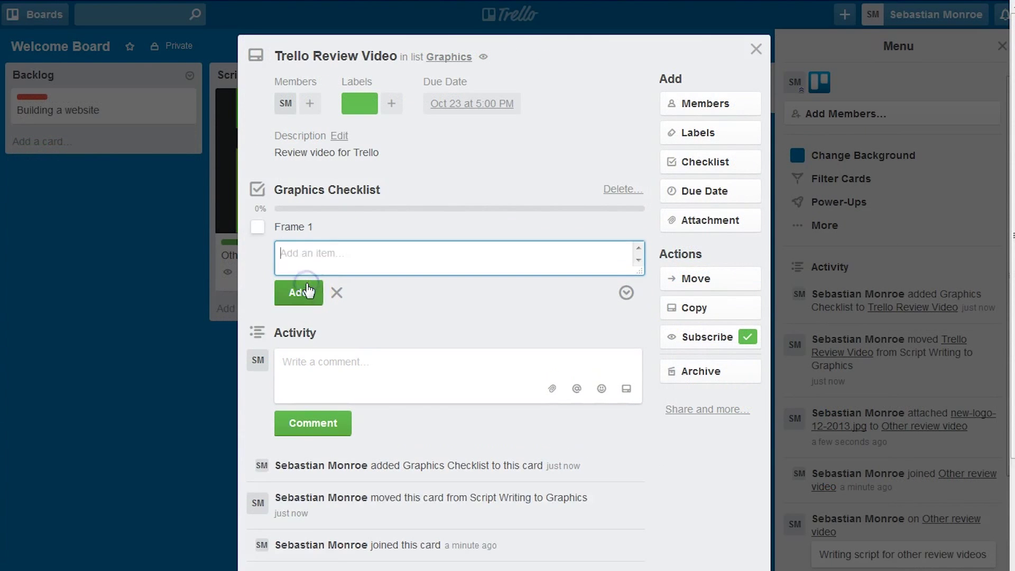
{"action": "type", "text": "Frame 2"}
{"action": "key", "text": "Return"}
{"action": "type", "text": "Frame 3"}
{"action": "key", "text": "Return"}
{"action": "type", "text": "Frame 4"}
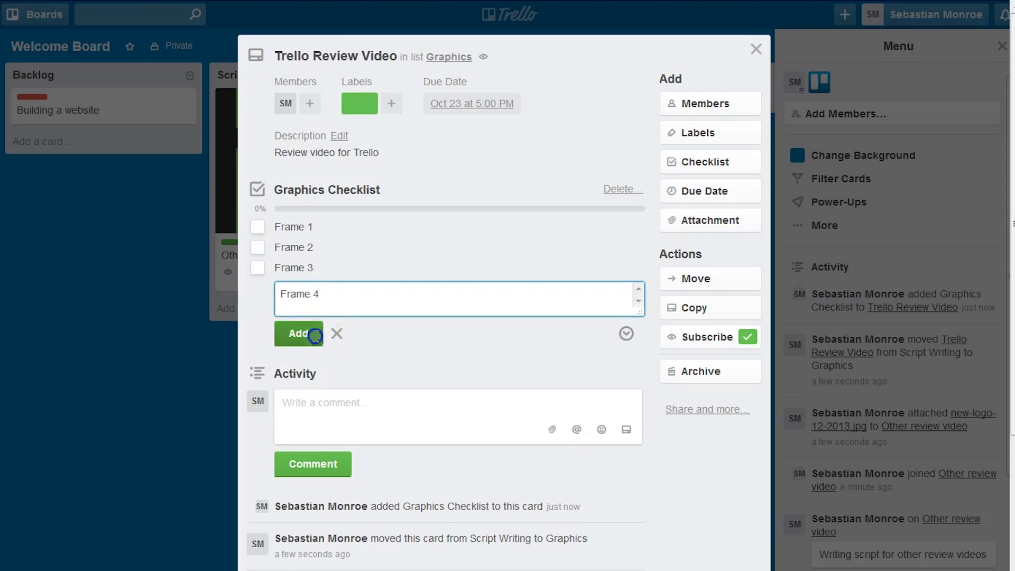
{"action": "key", "text": "Return"}
{"action": "type", "text": "Frame 5"}
{"action": "key", "text": "Return"}
{"action": "type", "text": "Frame"}
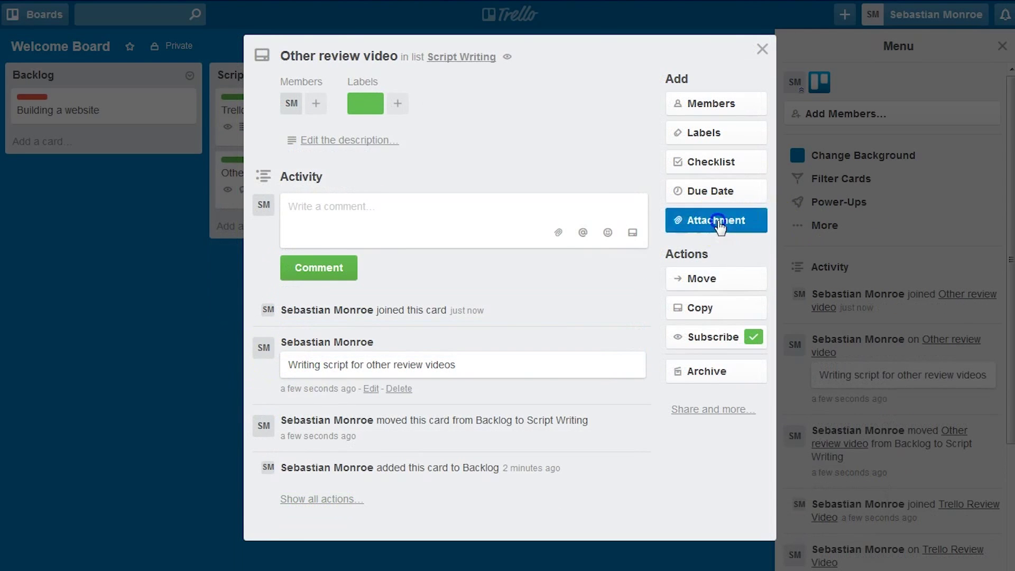
Step: Attach new-logo-12-2013.jpg from the computer to the card
{"action": "left_click", "coordinate": [720, 225]}
{"action": "left_click", "coordinate": [709, 282]}
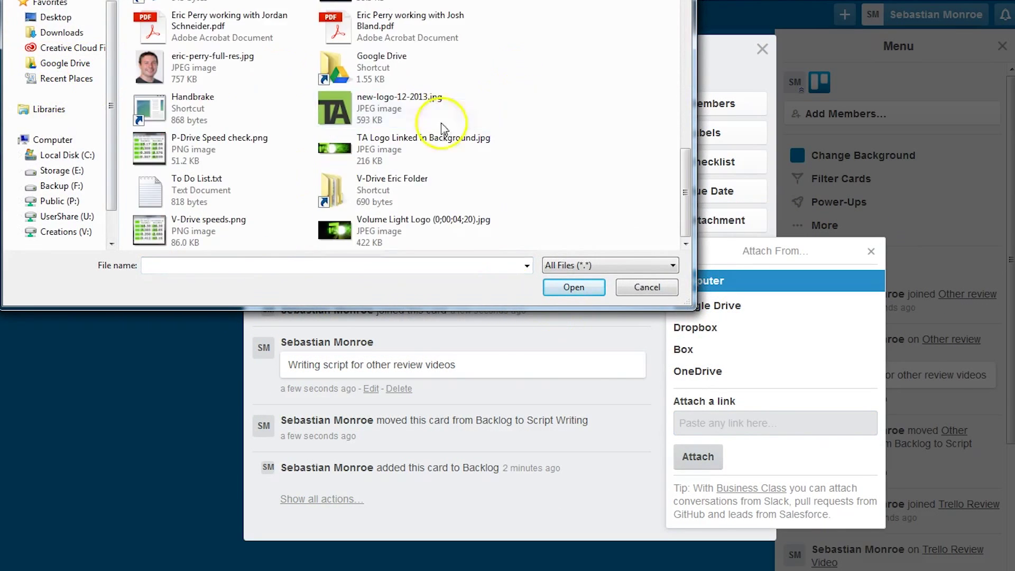
{"action": "left_click", "coordinate": [441, 123]}
{"action": "left_click", "coordinate": [576, 414]}
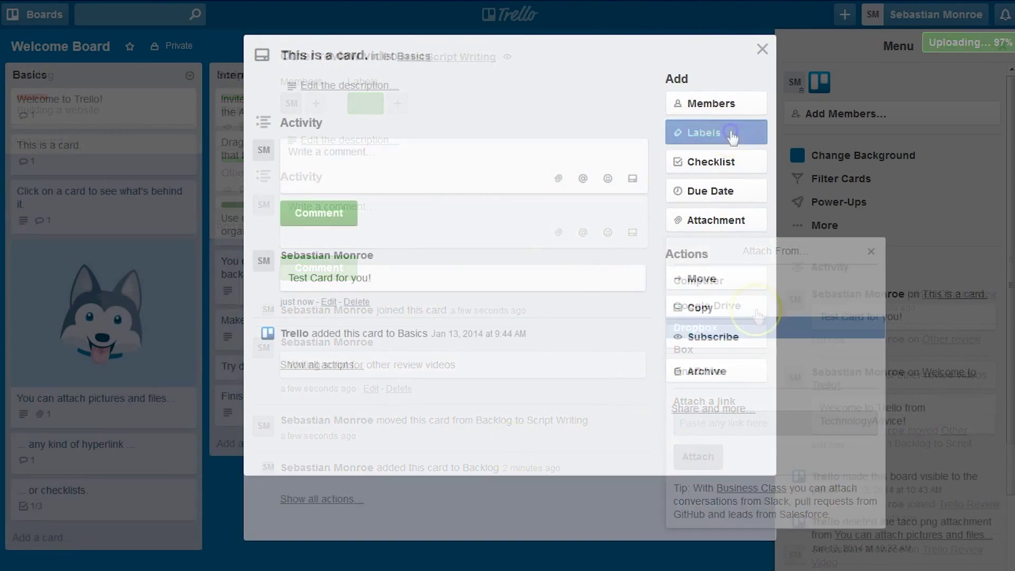
Step: Apply the green and red labels to the card and close it
{"action": "left_click", "coordinate": [732, 133]}
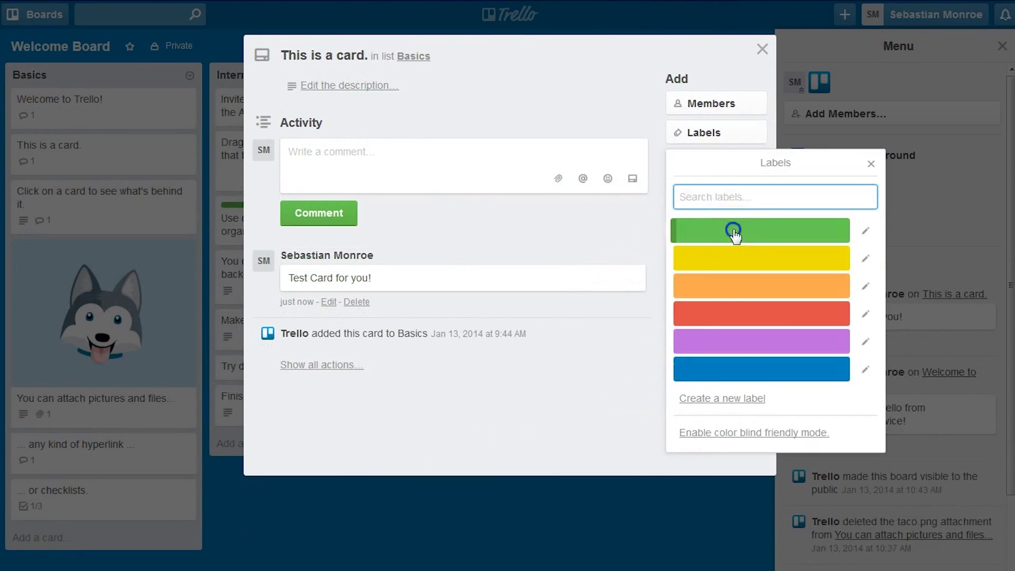
{"action": "left_click", "coordinate": [731, 231]}
{"action": "left_click", "coordinate": [332, 104]}
{"action": "left_click", "coordinate": [386, 286]}
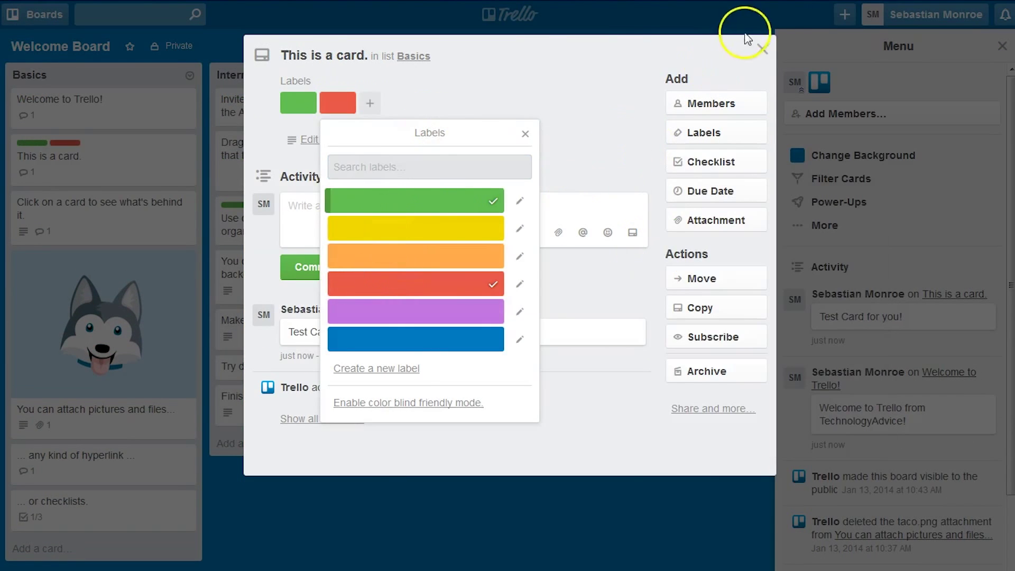
{"action": "left_click", "coordinate": [762, 49]}
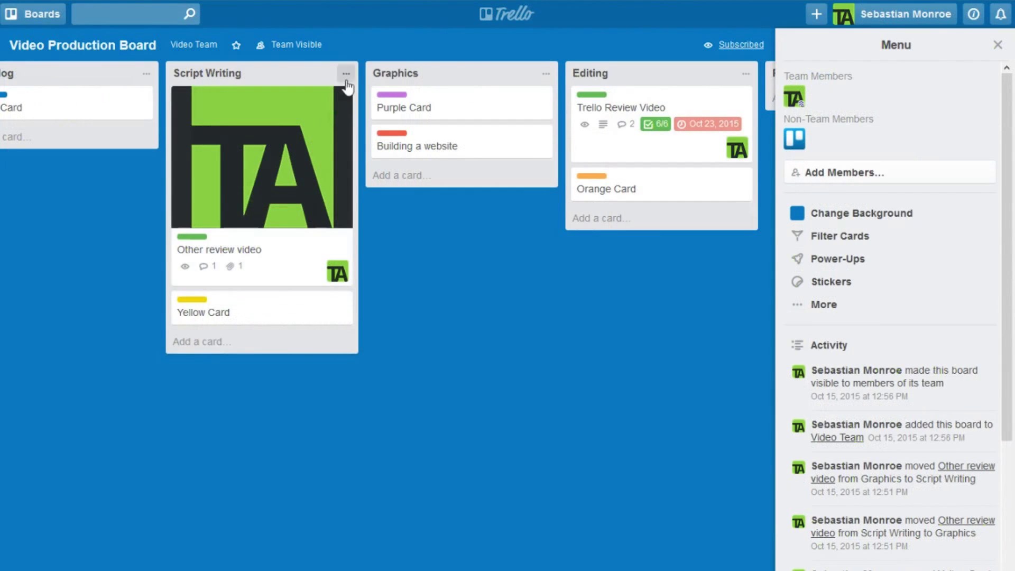
Step: Subscribe to the Script Writing list
{"action": "left_click", "coordinate": [345, 74]}
{"action": "left_click", "coordinate": [373, 194]}
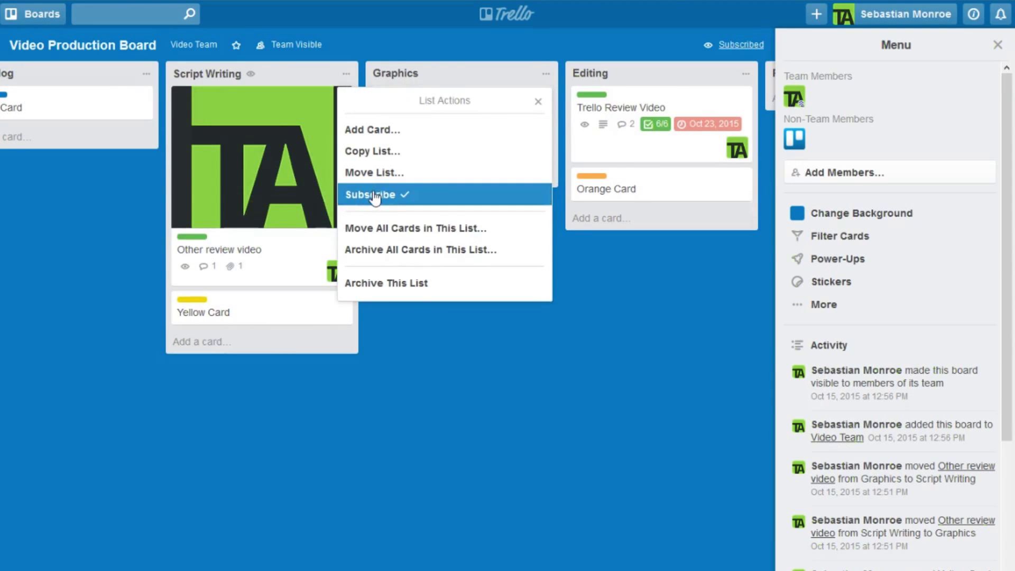
{"action": "left_click", "coordinate": [383, 365]}
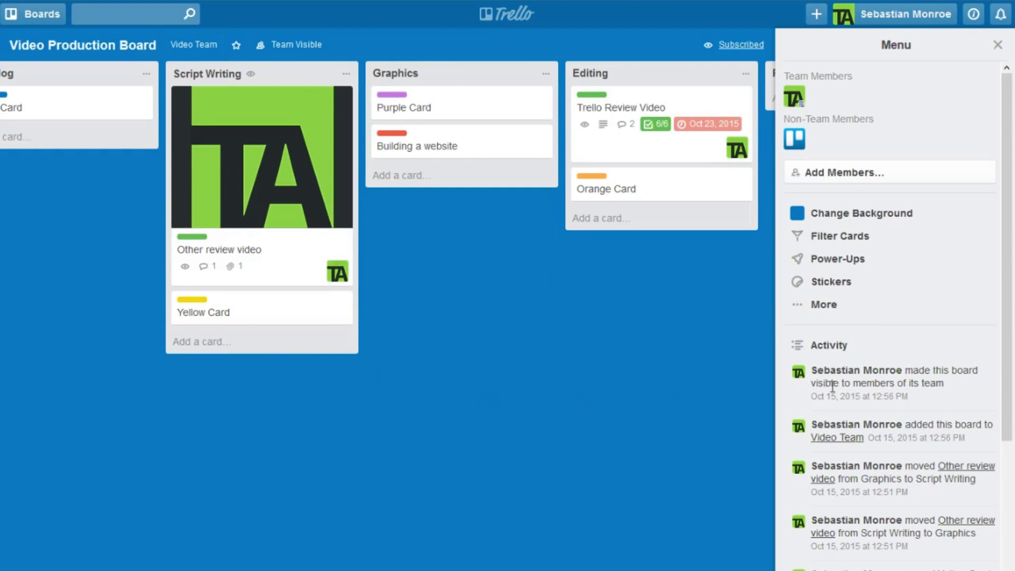
Step: Move Other review video into Graphics below Purple Card and join it as a member
{"action": "left_click_drag", "start_coordinate": [321, 144], "coordinate": [465, 135]}
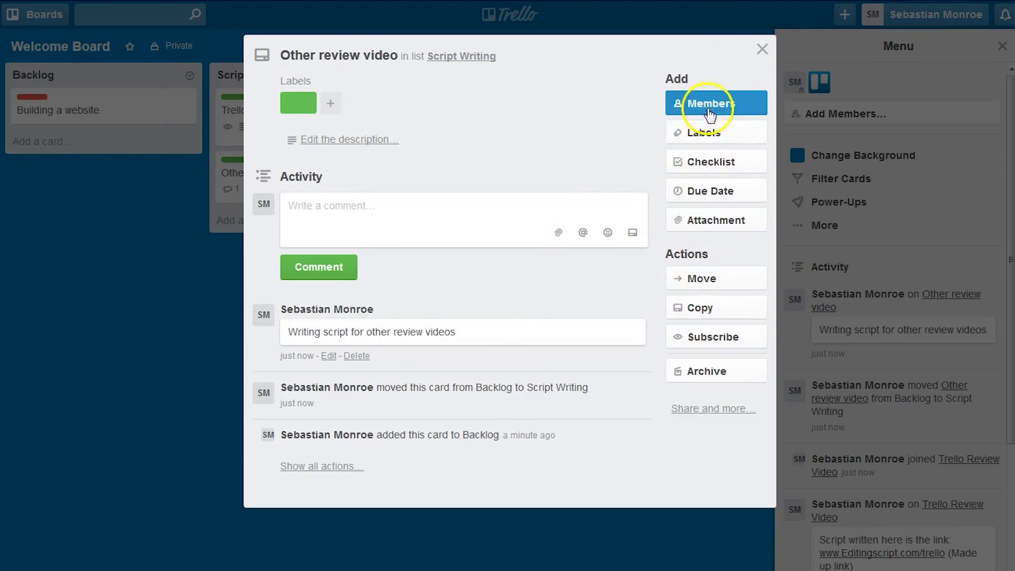
{"action": "left_click", "coordinate": [717, 117]}
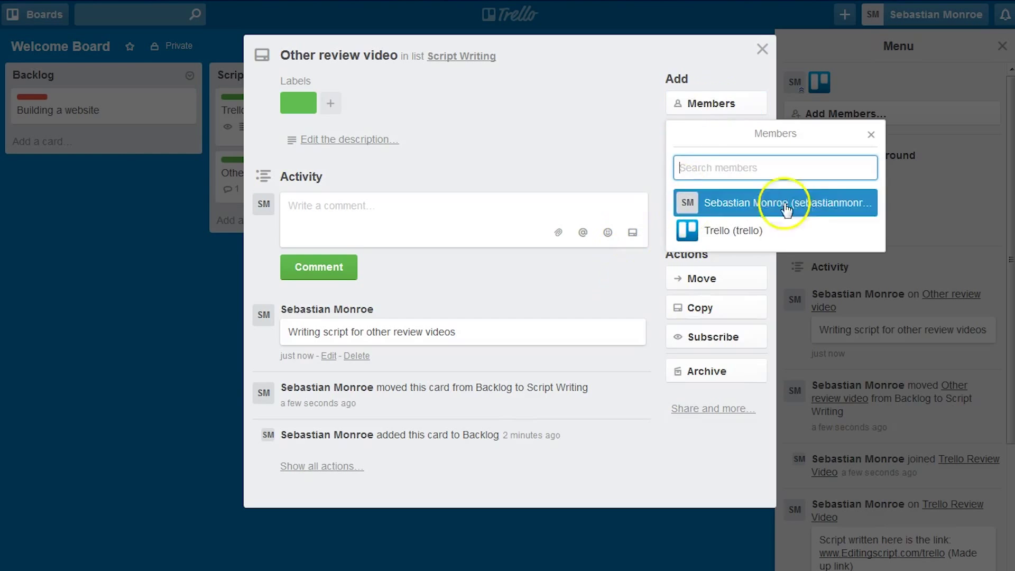
{"action": "left_click", "coordinate": [706, 207]}
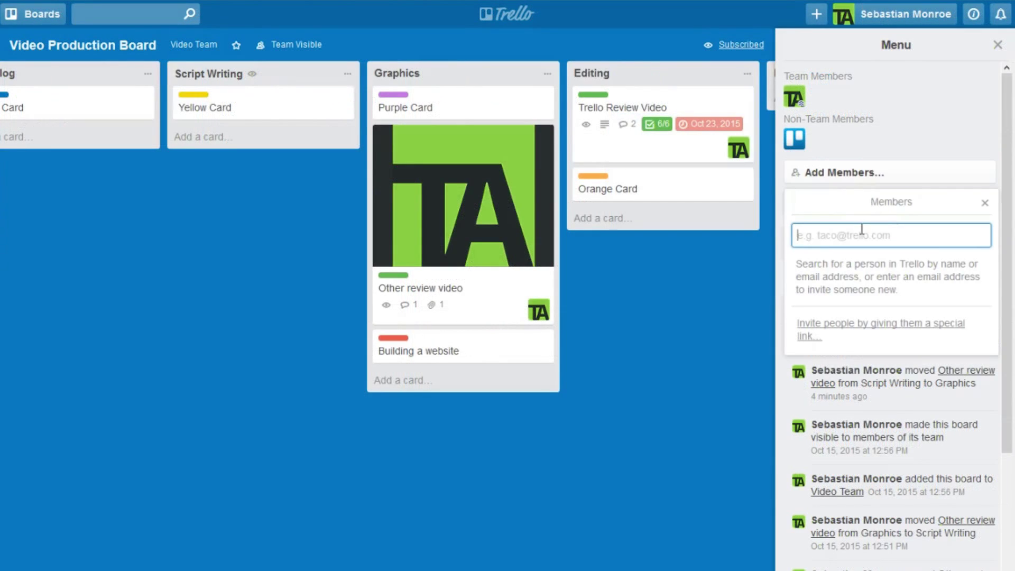
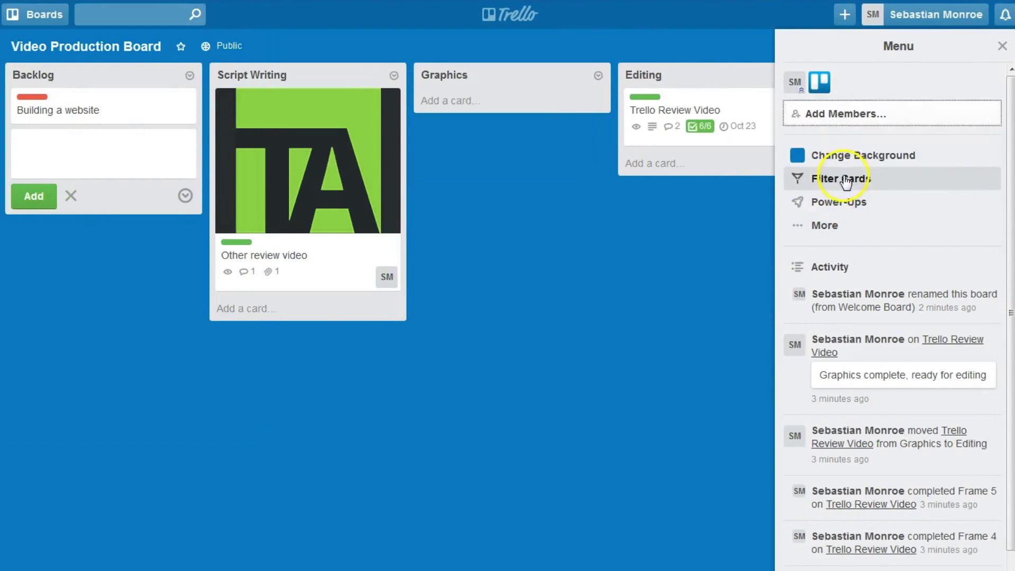
{"action": "left_click", "coordinate": [842, 183]}
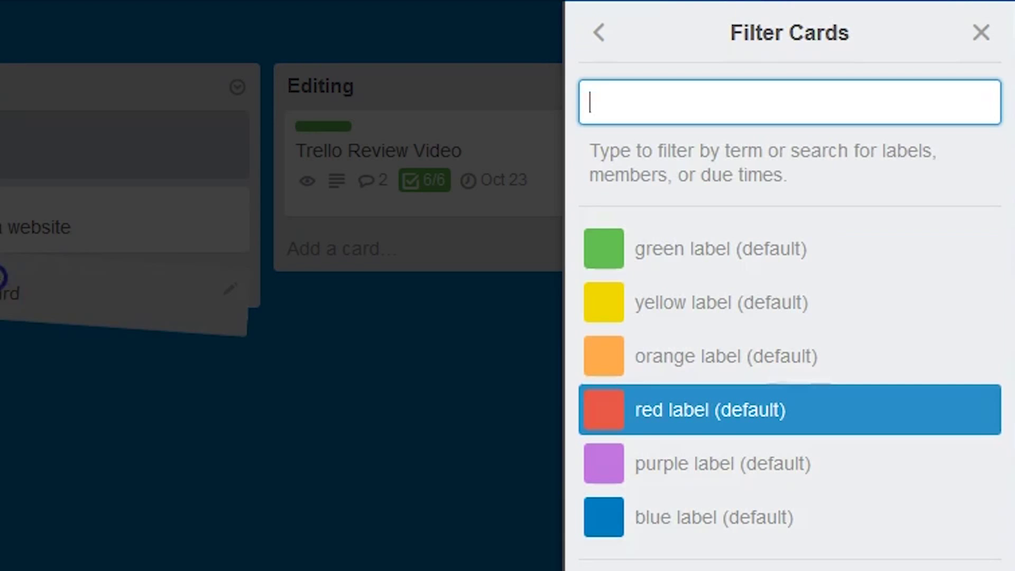
{"action": "left_click_drag", "start_coordinate": [295, 347], "coordinate": [100, 259]}
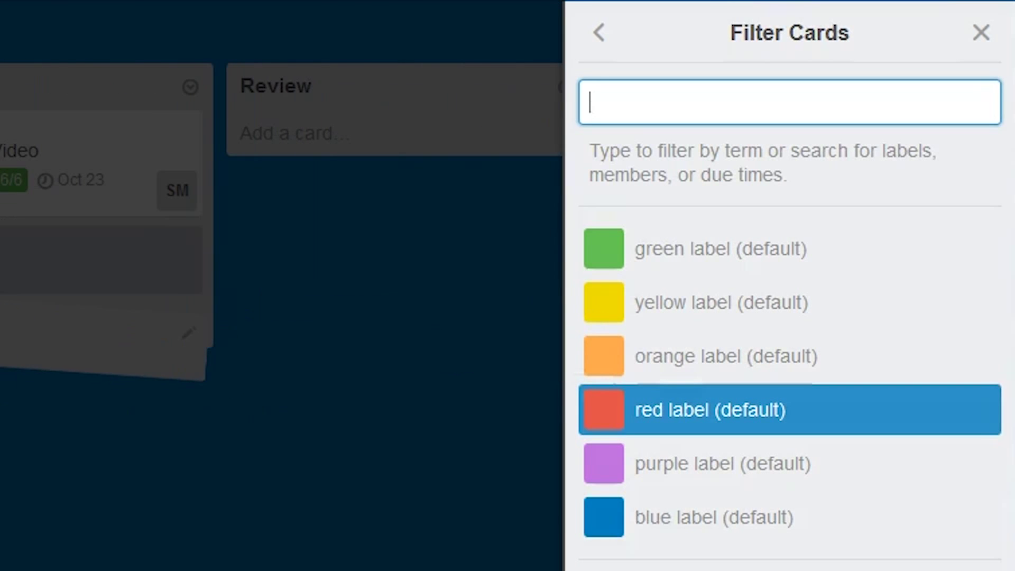